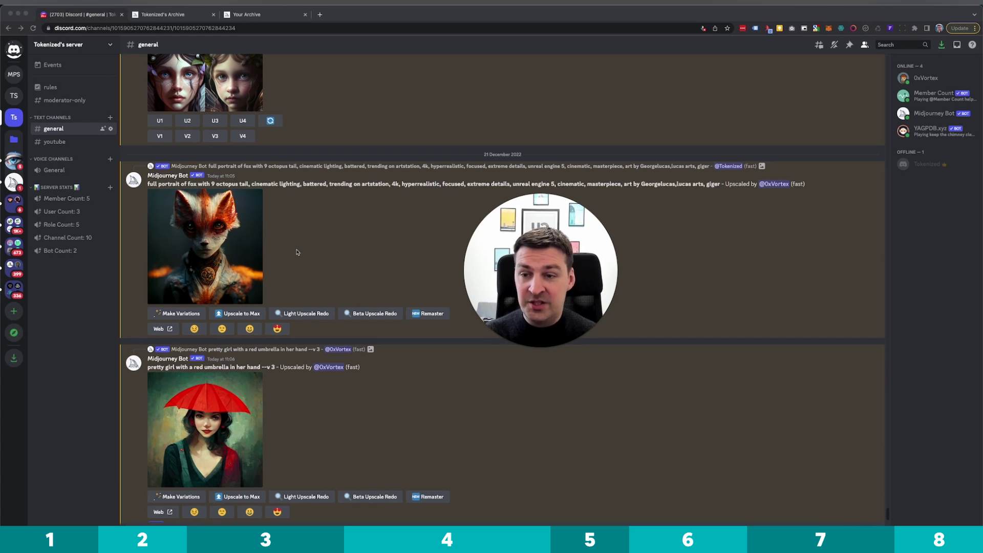
- Add an :envelope: reaction to the upscaled fox image message
{"action": "left_click", "coordinate": [244, 256]}
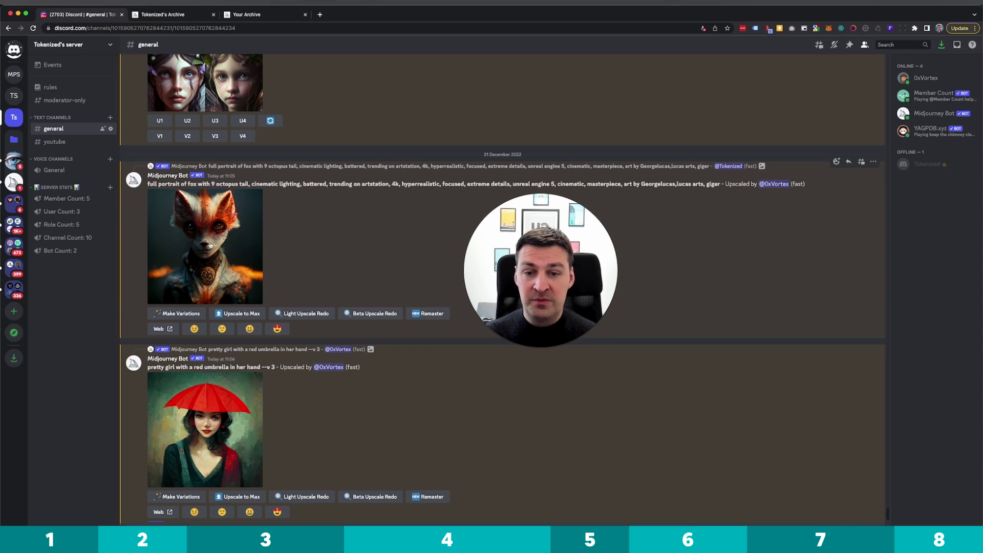
{"action": "left_click", "coordinate": [837, 162]}
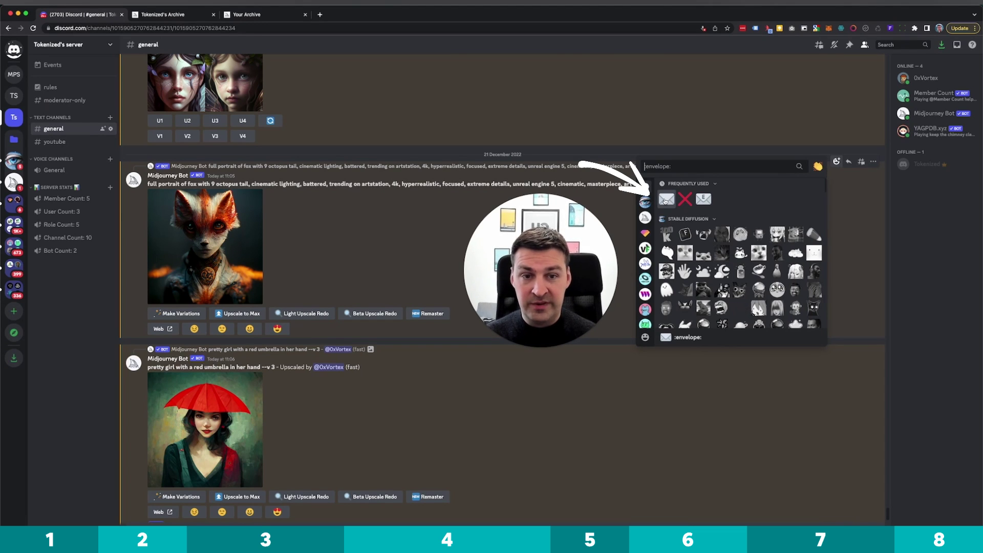
{"action": "left_click", "coordinate": [666, 200]}
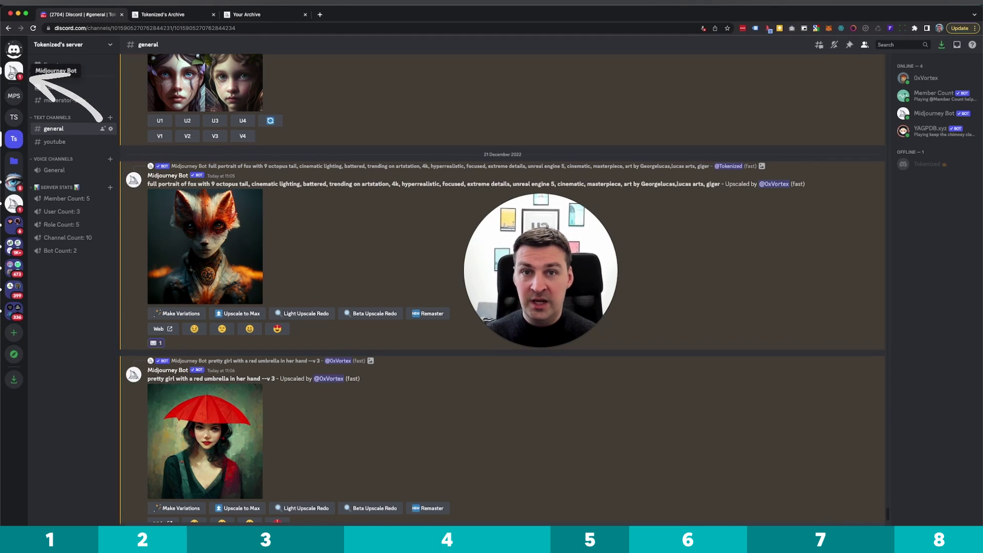
{"action": "left_click", "coordinate": [13, 70]}
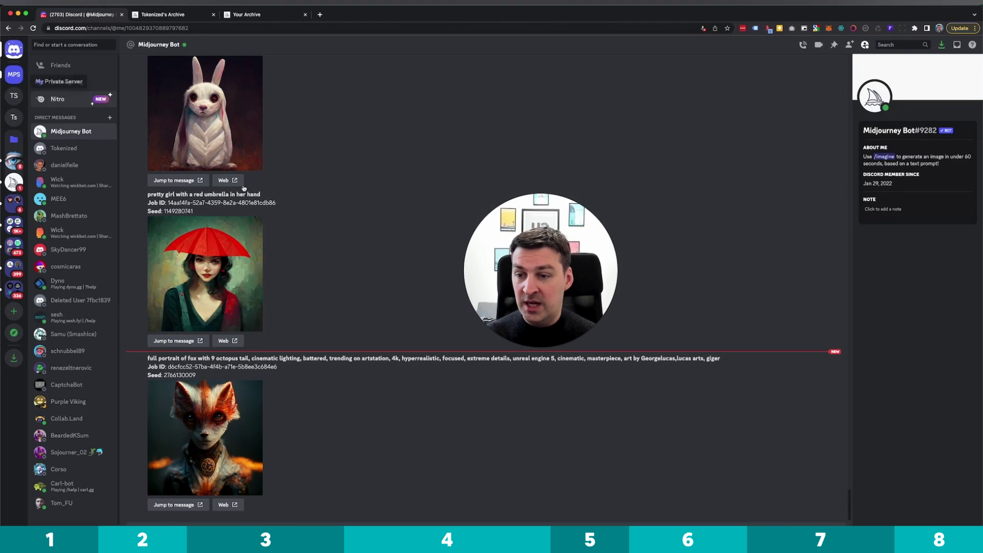
{"action": "triple_click", "coordinate": [258, 369]}
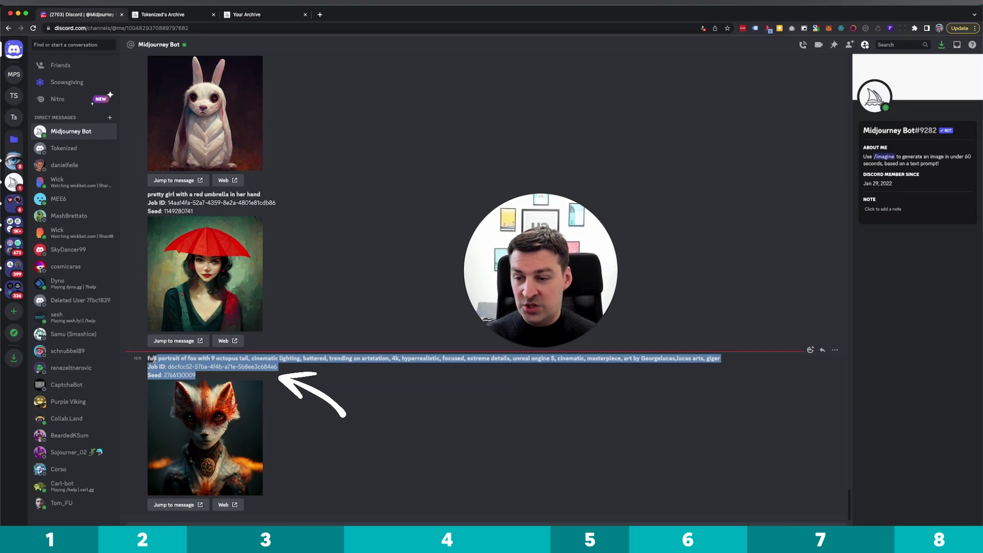
{"action": "left_click", "coordinate": [258, 370]}
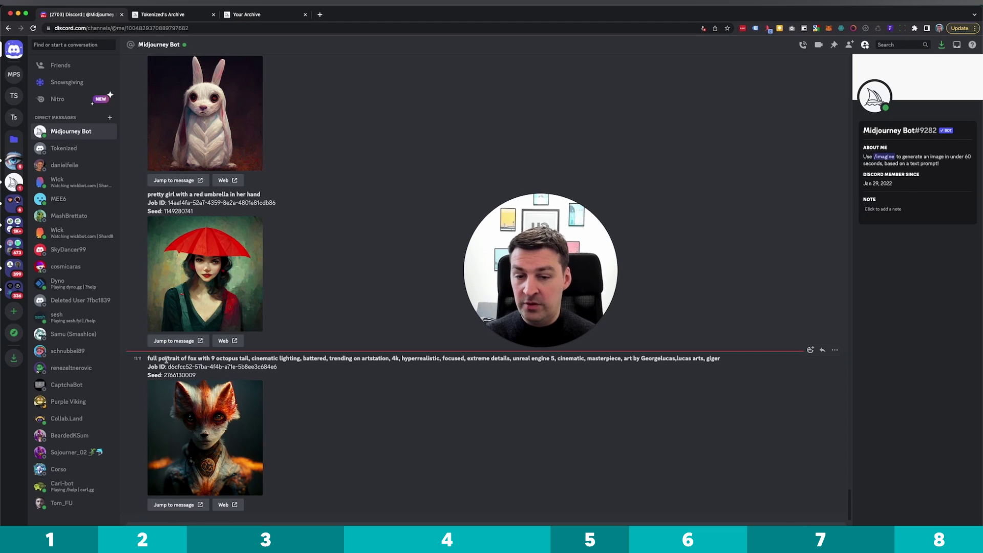
{"action": "left_click_drag", "start_coordinate": [168, 368], "coordinate": [310, 368]}
{"action": "left_click", "coordinate": [203, 376]}
{"action": "double_click", "coordinate": [183, 376]}
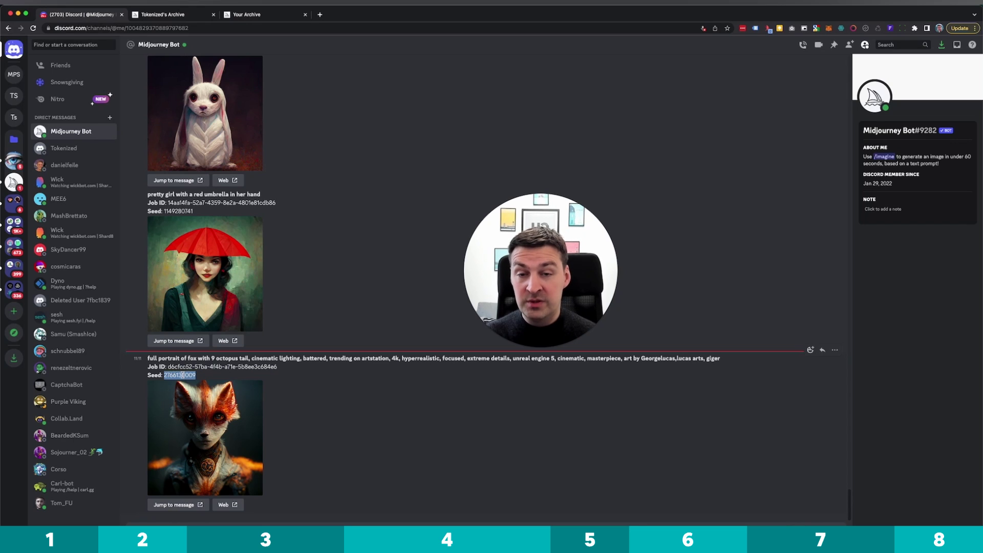
{"action": "left_click_drag", "start_coordinate": [195, 376], "coordinate": [183, 375]}
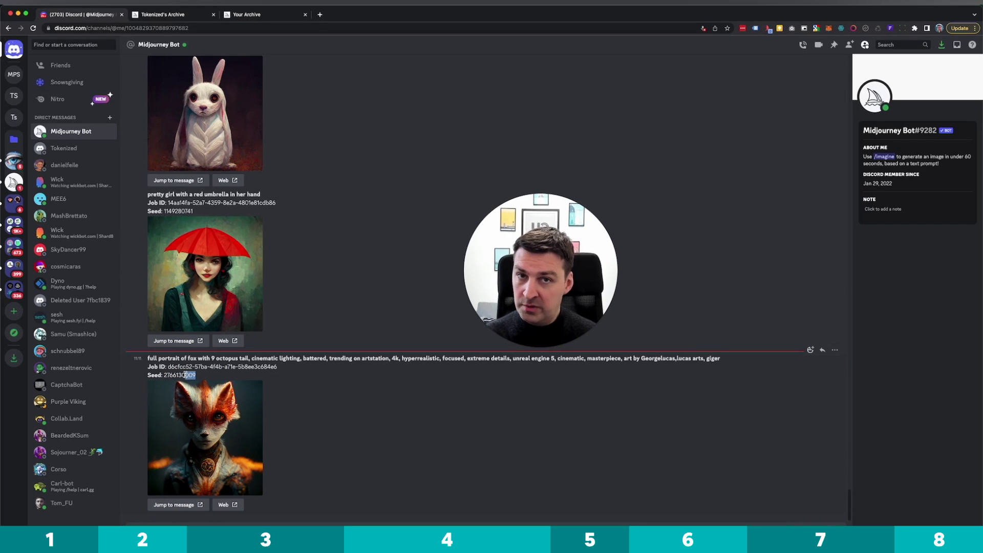
{"action": "double_click", "coordinate": [194, 376]}
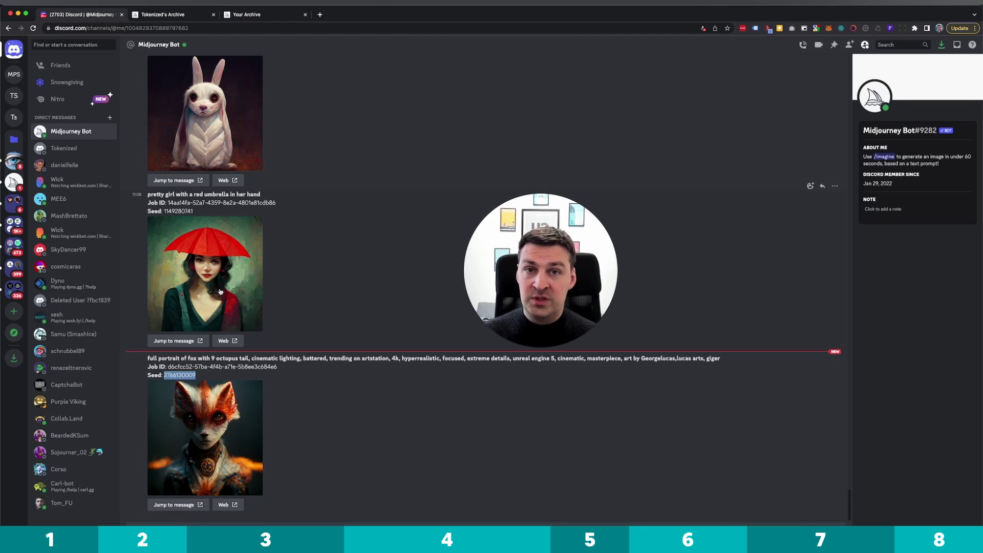
- Browse Tokenized's Archive of generated images
{"action": "left_click", "coordinate": [176, 16]}
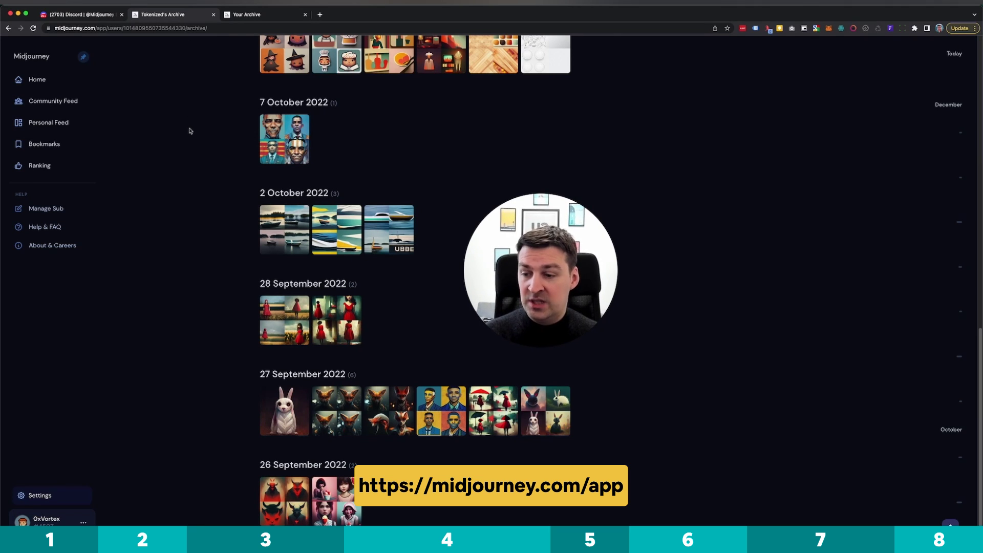
{"action": "scroll", "coordinate": [190, 131], "scroll_direction": "up", "scroll_amount": 10}
{"action": "scroll", "coordinate": [190, 131], "scroll_direction": "up", "scroll_amount": 4}
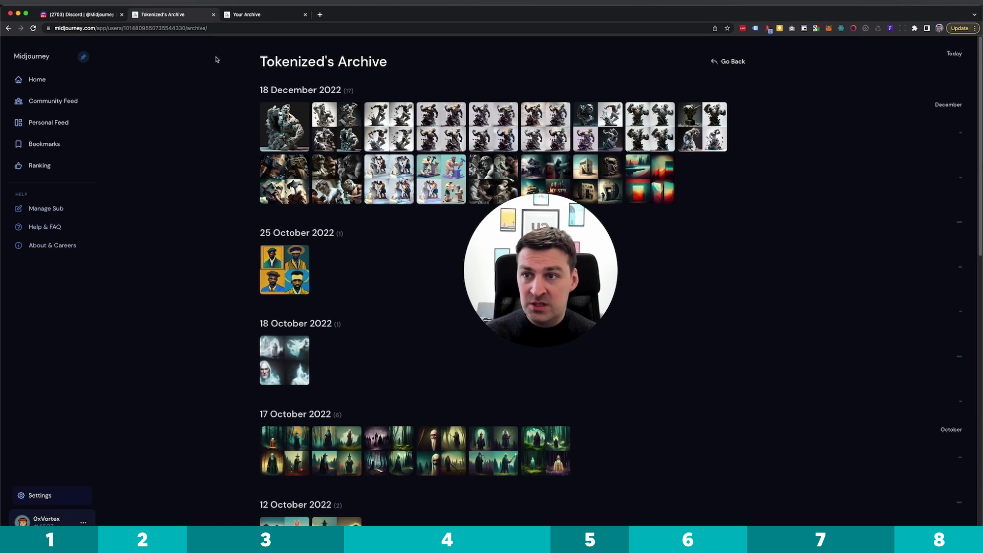
- Scroll through the dates in Your Archive
{"action": "left_click", "coordinate": [244, 15]}
{"action": "scroll", "coordinate": [295, 157], "scroll_direction": "up", "scroll_amount": 15}
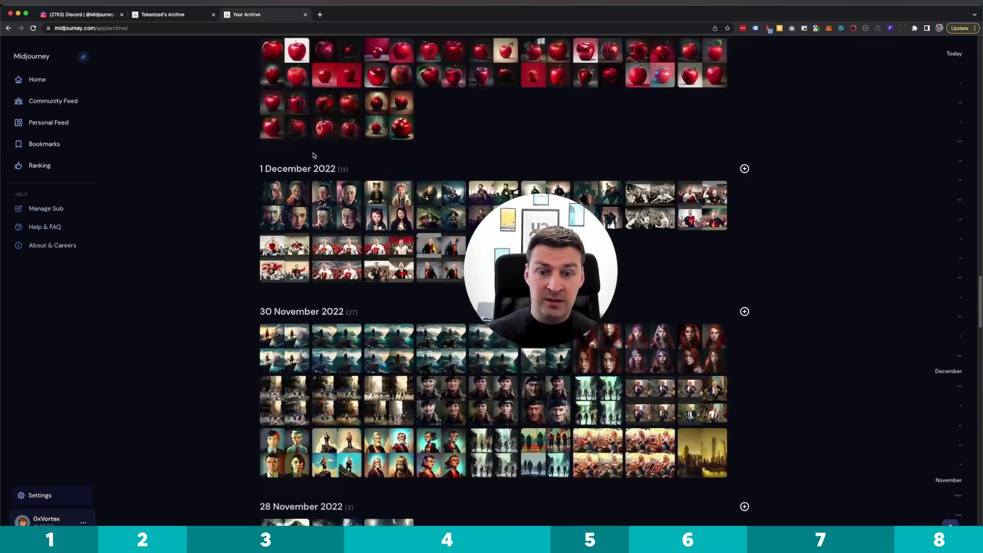
{"action": "scroll", "coordinate": [314, 156], "scroll_direction": "down", "scroll_amount": 7}
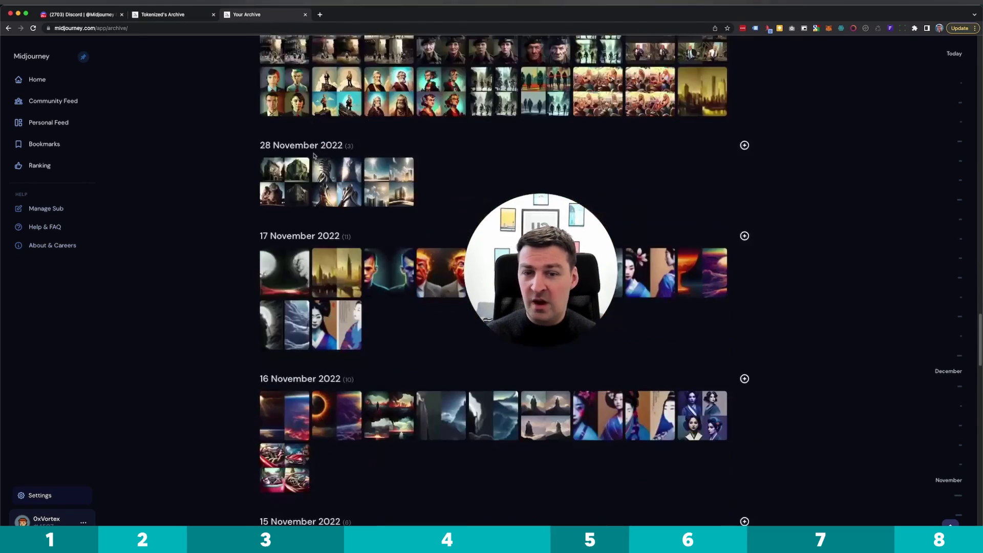
{"action": "scroll", "coordinate": [222, 147], "scroll_direction": "up", "scroll_amount": 20}
{"action": "scroll", "coordinate": [222, 147], "scroll_direction": "down", "scroll_amount": 3}
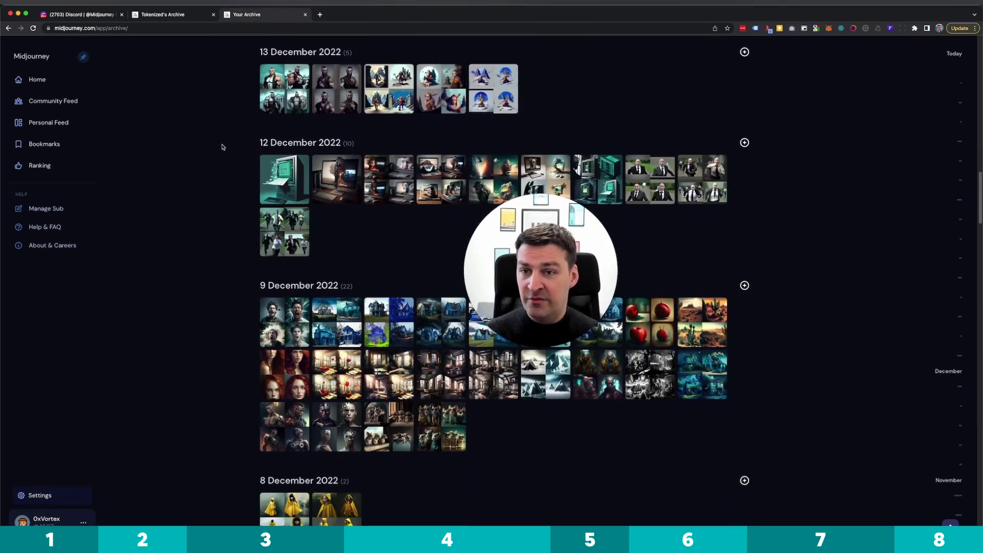
{"action": "scroll", "coordinate": [222, 147], "scroll_direction": "down", "scroll_amount": 4}
{"action": "scroll", "coordinate": [222, 147], "scroll_direction": "up", "scroll_amount": 15}
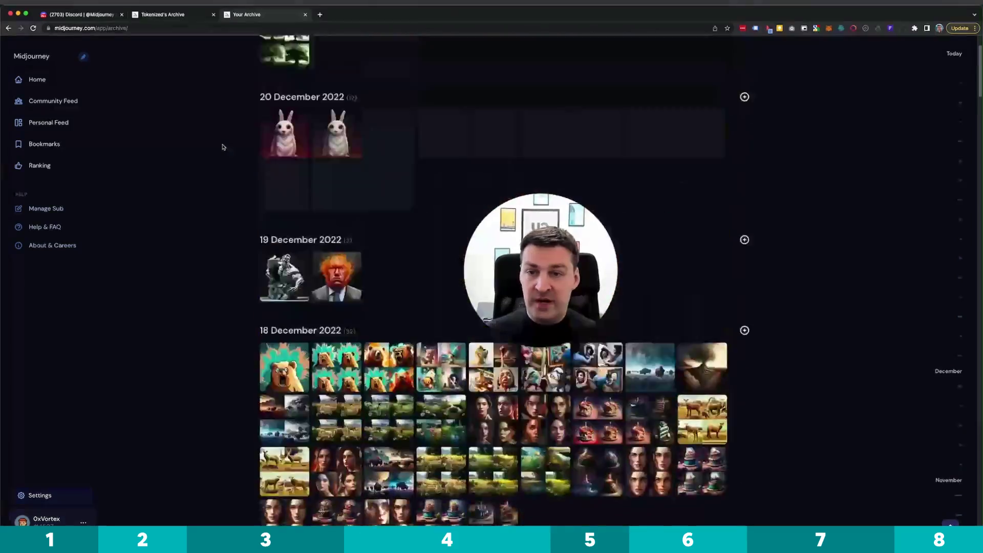
- Go back to the profile home feed, with the red-umbrella girl and fox images first
{"action": "key", "text": "super+bracketleft"}
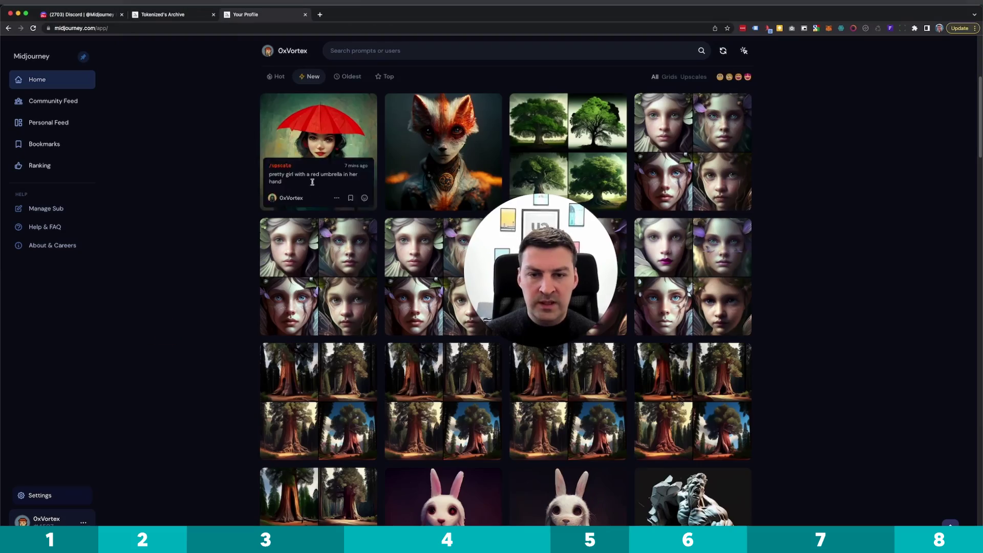
{"action": "scroll", "coordinate": [312, 193], "scroll_direction": "up", "scroll_amount": 3}
{"action": "scroll", "coordinate": [530, 136], "scroll_direction": "down", "scroll_amount": 10}
{"action": "scroll", "coordinate": [437, 131], "scroll_direction": "up", "scroll_amount": 10}
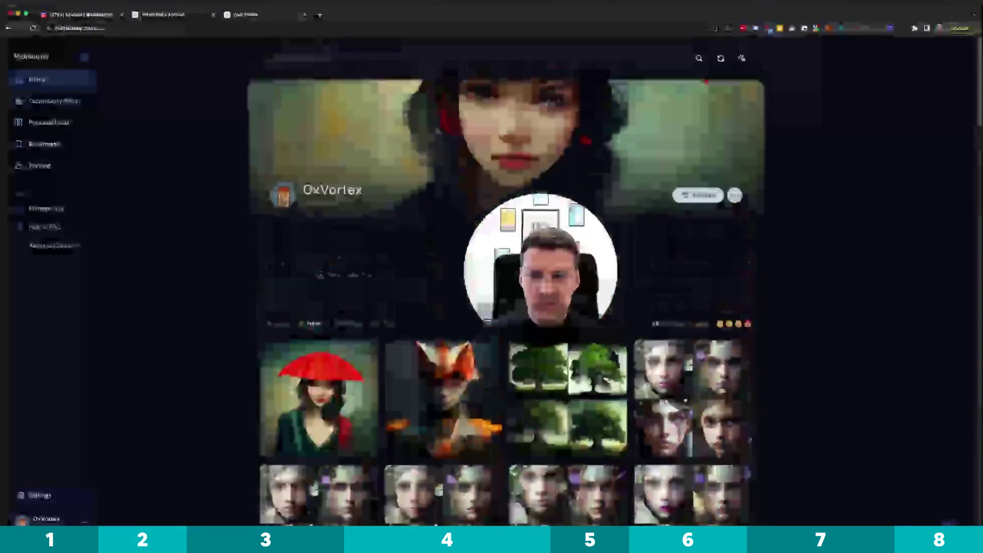
{"action": "scroll", "coordinate": [437, 132], "scroll_direction": "down", "scroll_amount": 5}
{"action": "scroll", "coordinate": [437, 132], "scroll_direction": "up", "scroll_amount": 1}
- Open the red-umbrella girl image's job details
{"action": "mouse_move", "coordinate": [348, 136]}
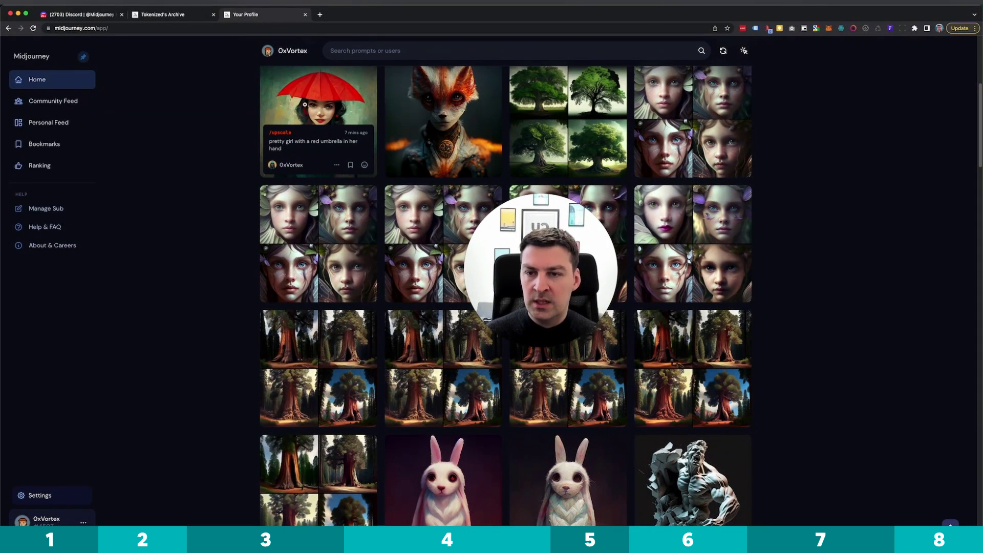
{"action": "left_click", "coordinate": [320, 106]}
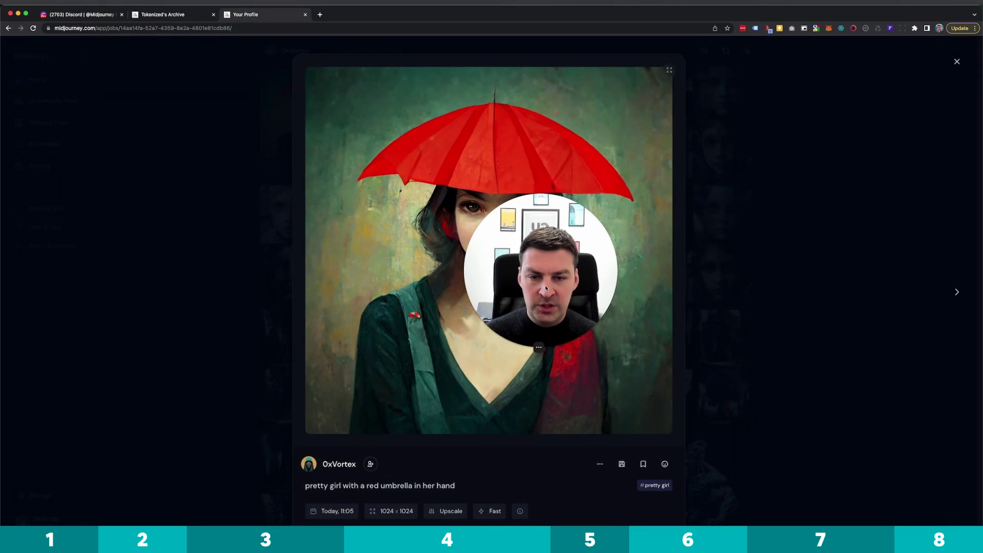
{"action": "left_click_drag", "start_coordinate": [594, 276], "coordinate": [773, 284]}
{"action": "left_click", "coordinate": [592, 484]}
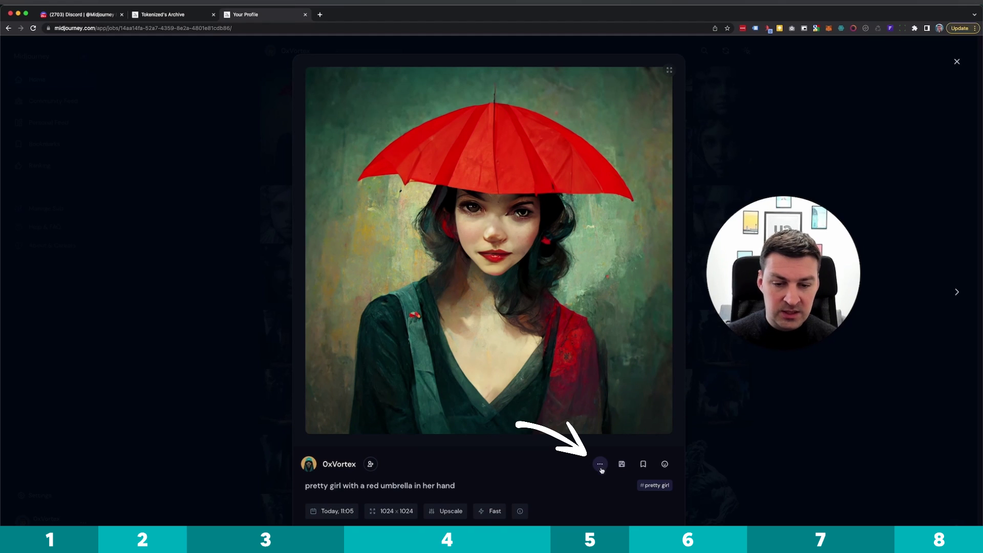
- Copy the red-umbrella image's Job ID and switch back to Discord
{"action": "left_click", "coordinate": [600, 464]}
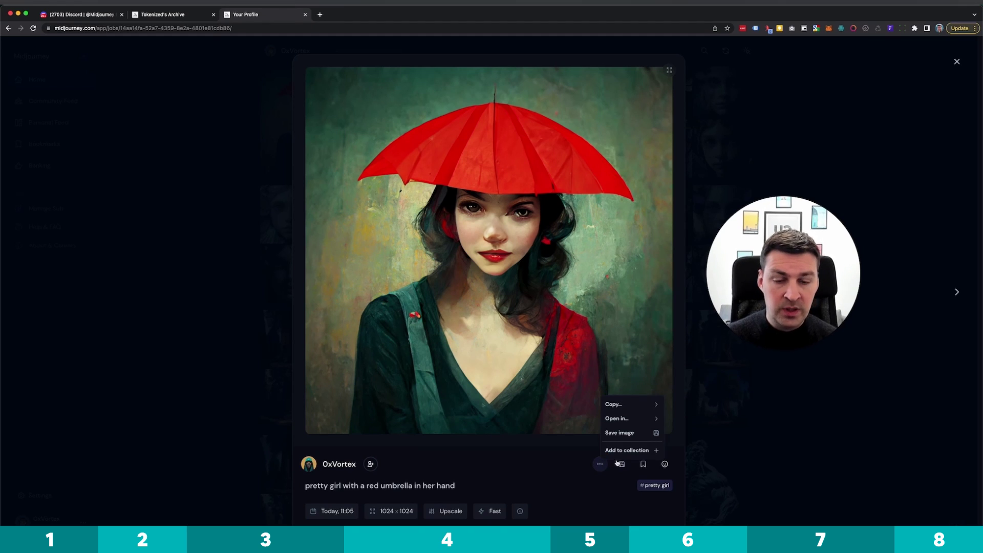
{"action": "mouse_move", "coordinate": [619, 406]}
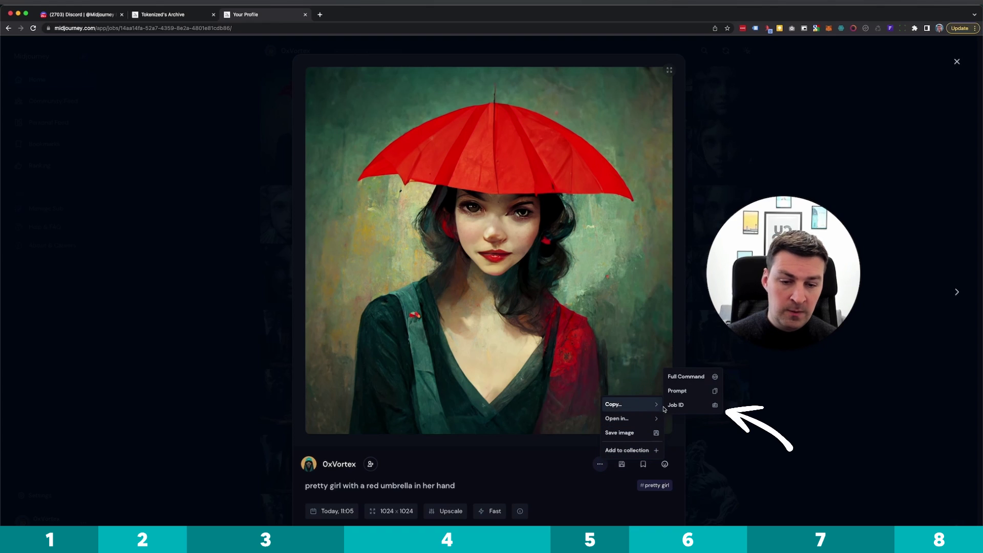
{"action": "left_click", "coordinate": [686, 407]}
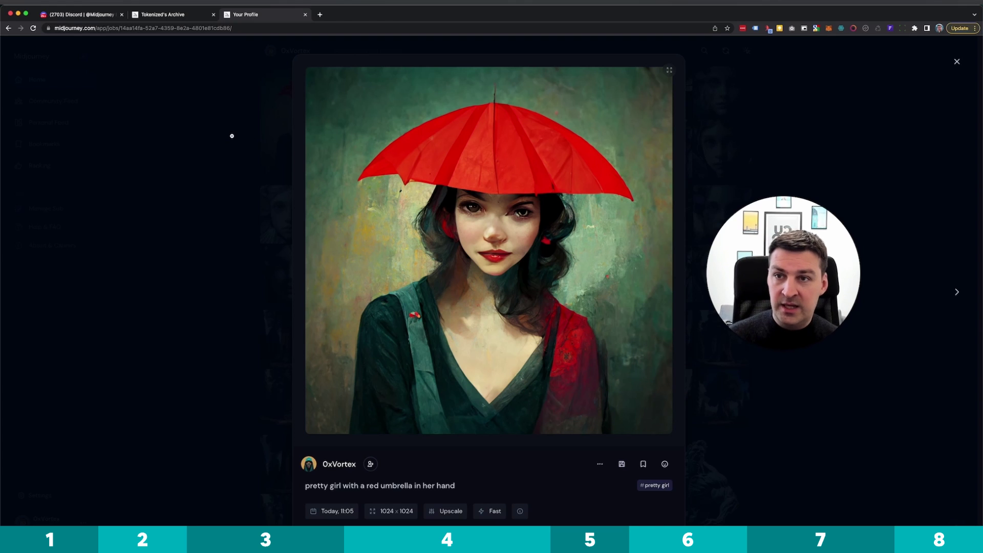
{"action": "left_click", "coordinate": [66, 16]}
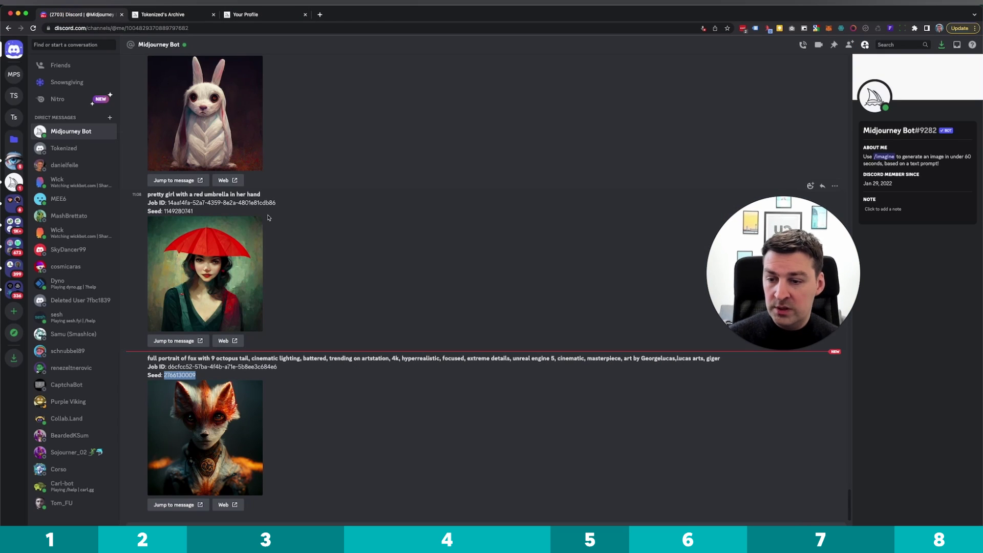
{"action": "left_click", "coordinate": [14, 117]}
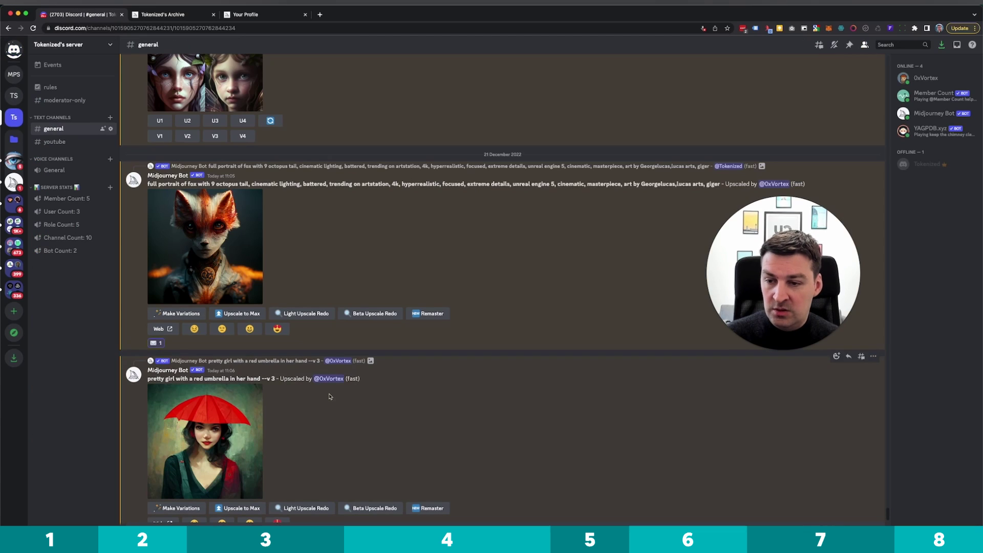
{"action": "left_click", "coordinate": [51, 141]}
{"action": "scroll", "coordinate": [854, 454], "scroll_direction": "down", "scroll_amount": 20}
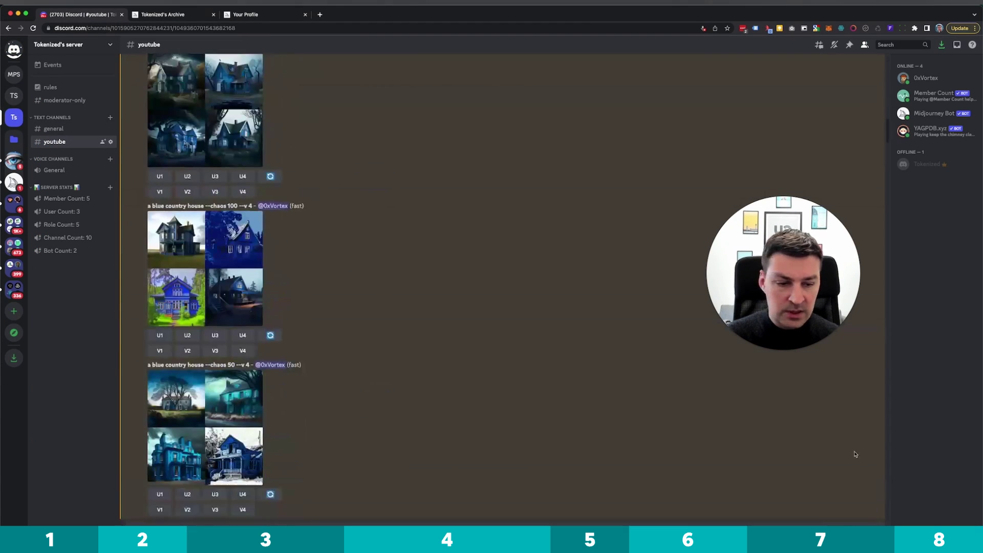
{"action": "left_click_drag", "start_coordinate": [891, 186], "coordinate": [734, 477]}
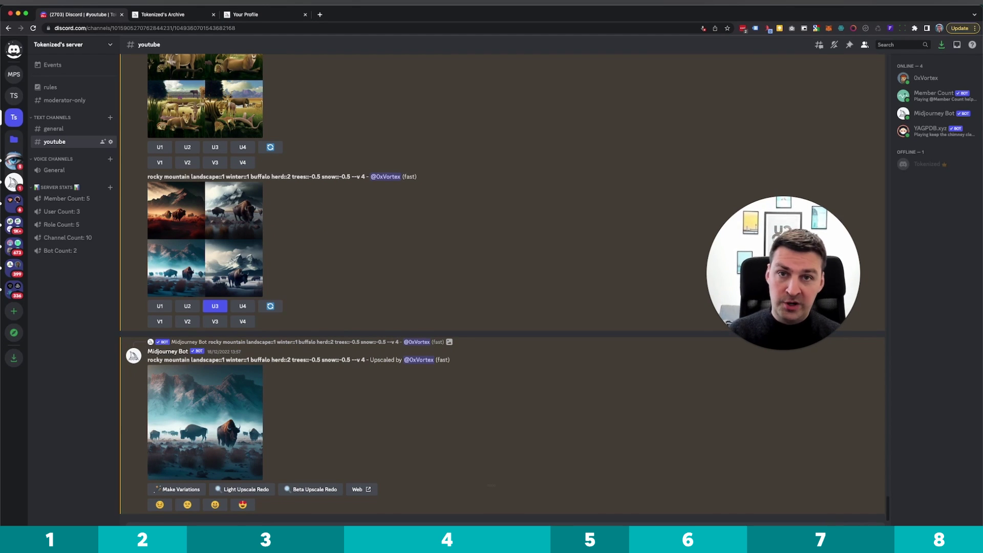
- Run /show with the copied Job ID to recall the red-umbrella girl upscale
{"action": "type", "text": "/show"}
{"action": "key", "text": "Return"}
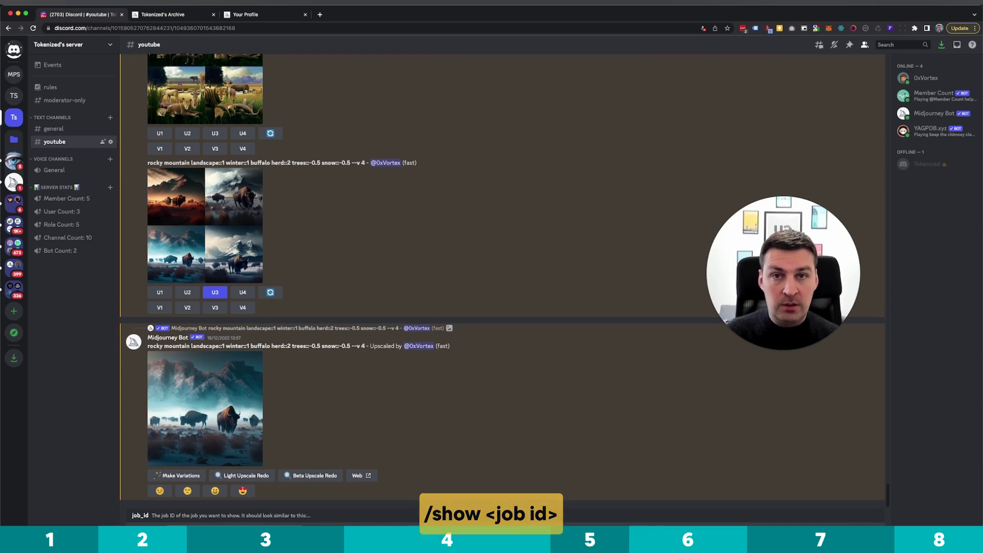
{"action": "key", "text": "Return"}
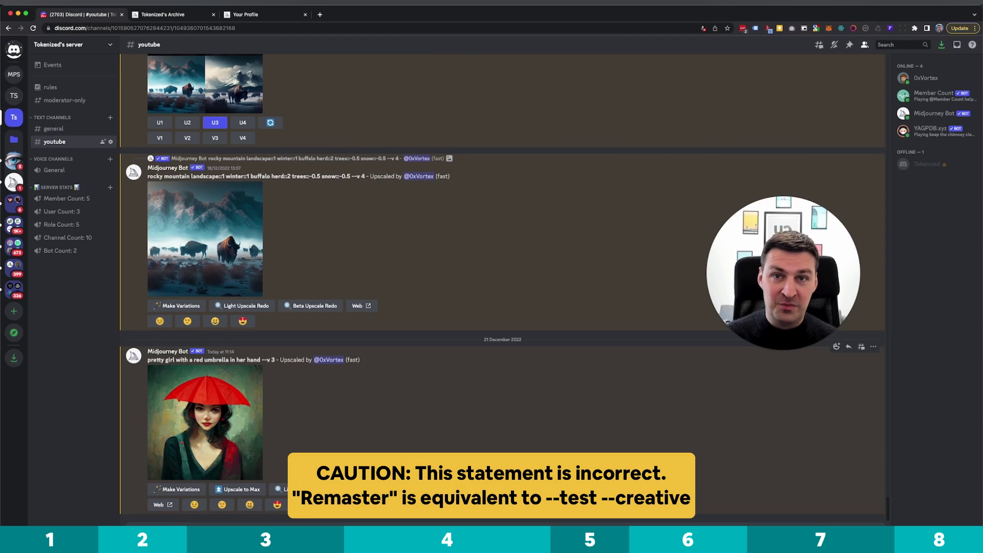
- Enlarge the two-image Remaster and then the original red-umbrella upscale to compare them
{"action": "scroll", "coordinate": [210, 304], "scroll_direction": "down", "scroll_amount": 3}
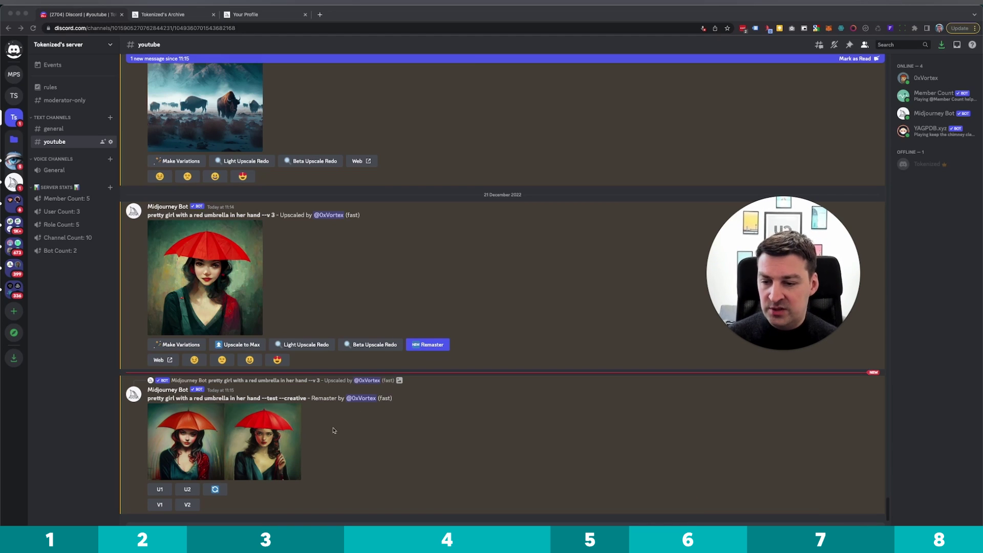
{"action": "left_click", "coordinate": [238, 439]}
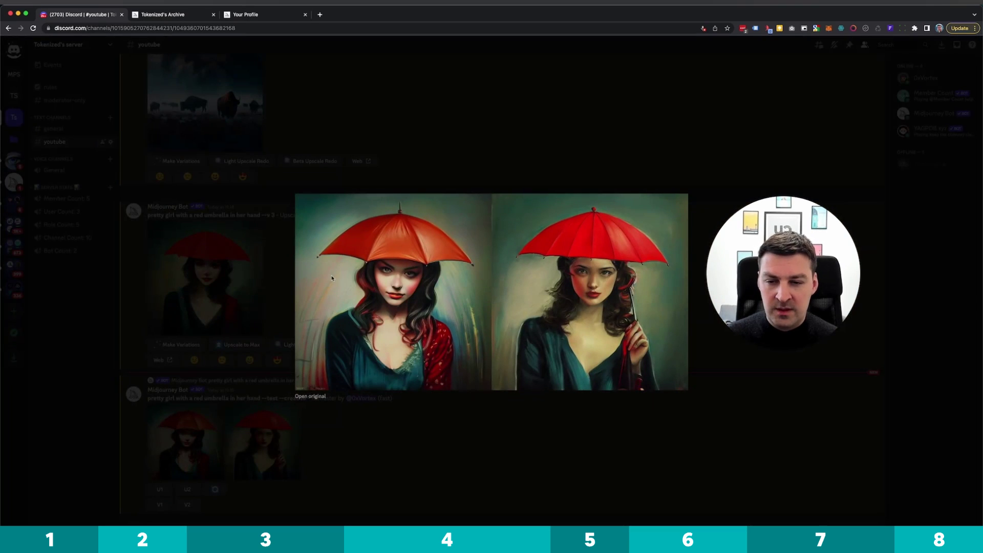
{"action": "left_click", "coordinate": [514, 160]}
{"action": "left_click", "coordinate": [246, 268]}
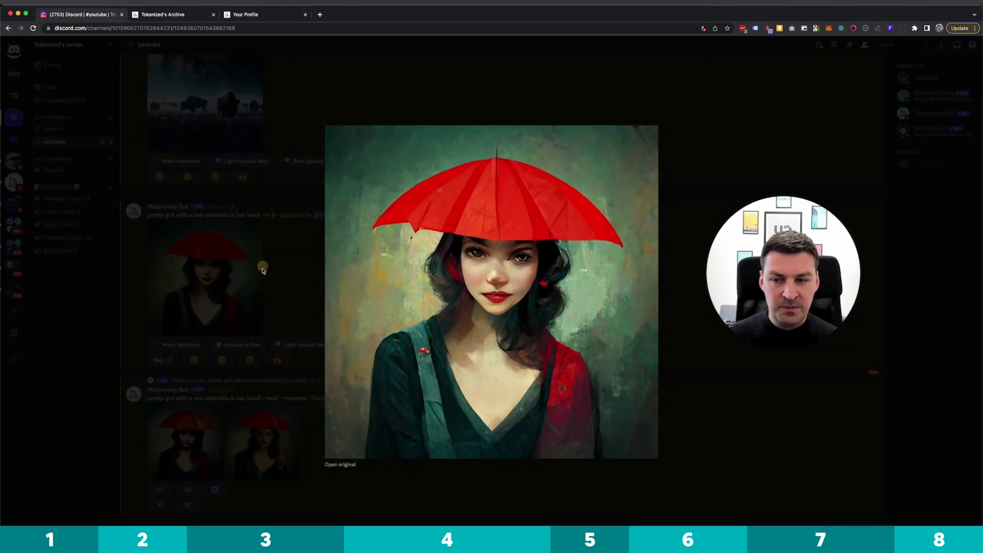
{"action": "left_click", "coordinate": [261, 267]}
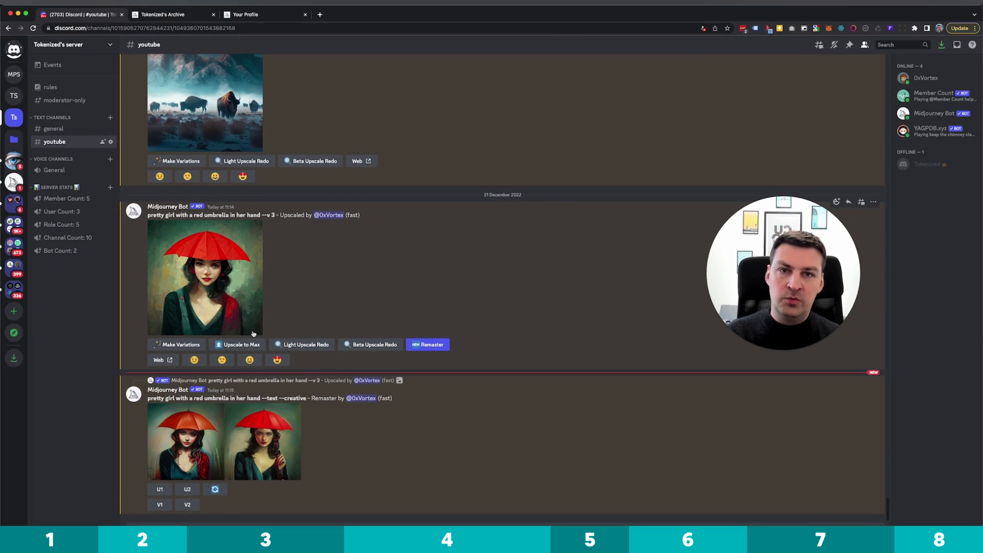
- Open another user's snow-leopard image from the Midjourney Community Feed
{"action": "left_click", "coordinate": [163, 15]}
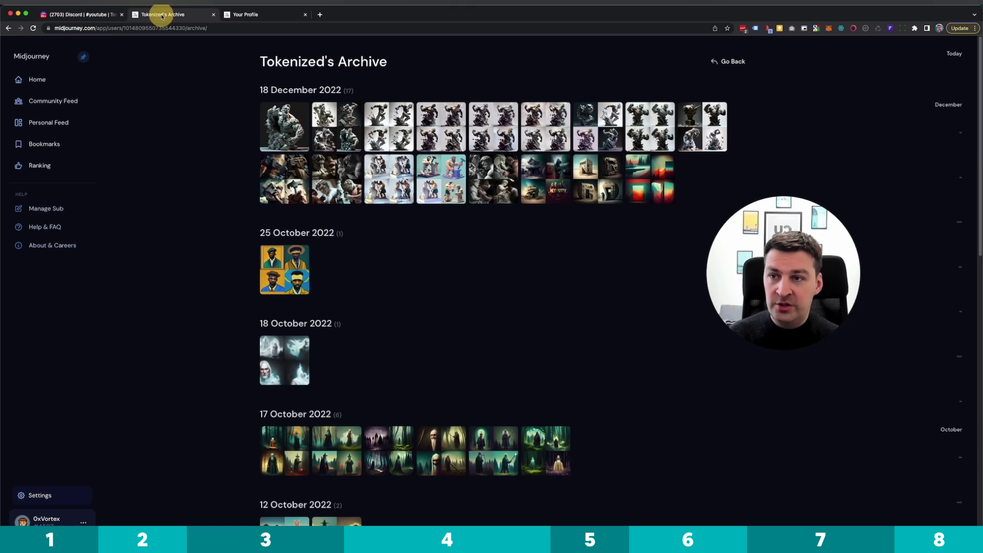
{"action": "left_click", "coordinate": [39, 101]}
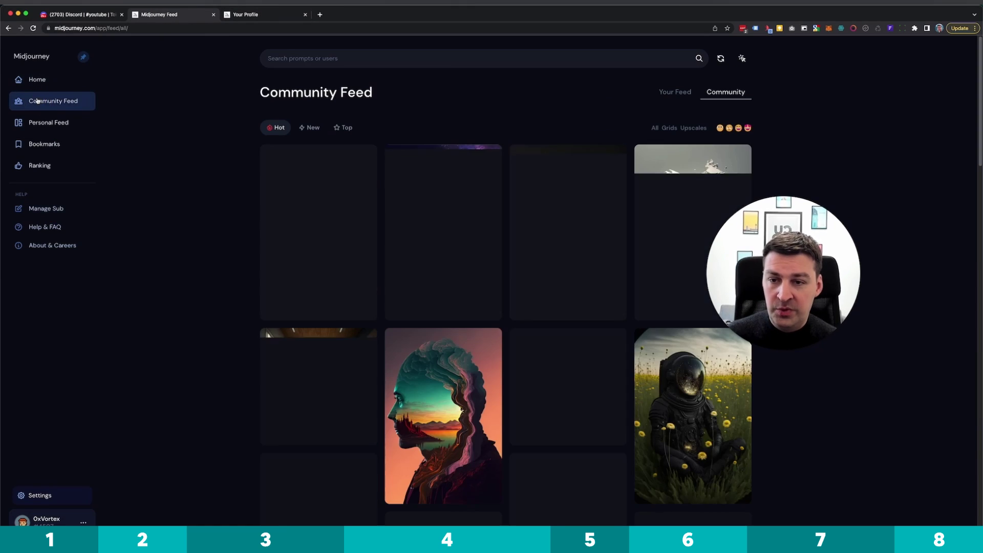
{"action": "left_click", "coordinate": [416, 220]}
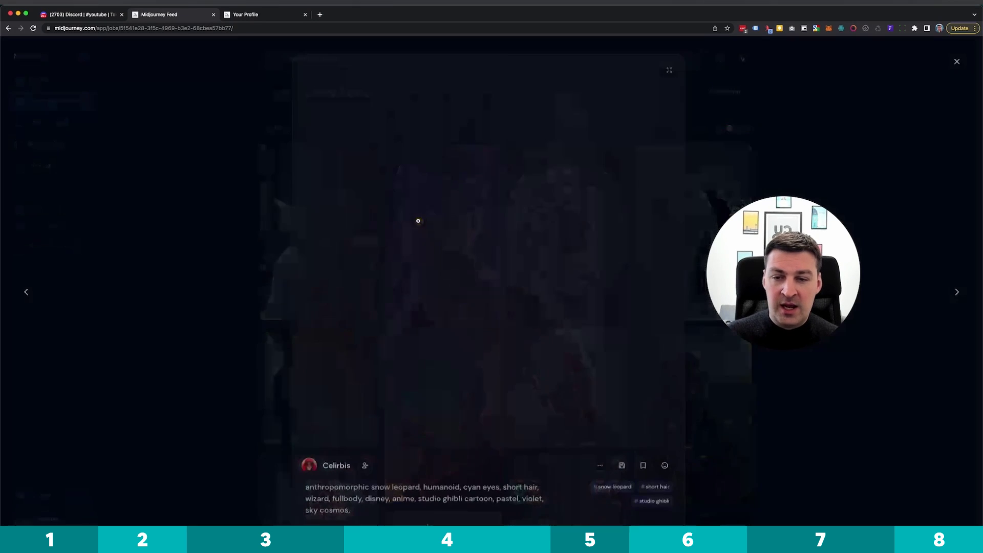
- Copy the snow-leopard image's Job ID and switch back to Discord's #youtube channel
{"action": "left_click", "coordinate": [601, 464]}
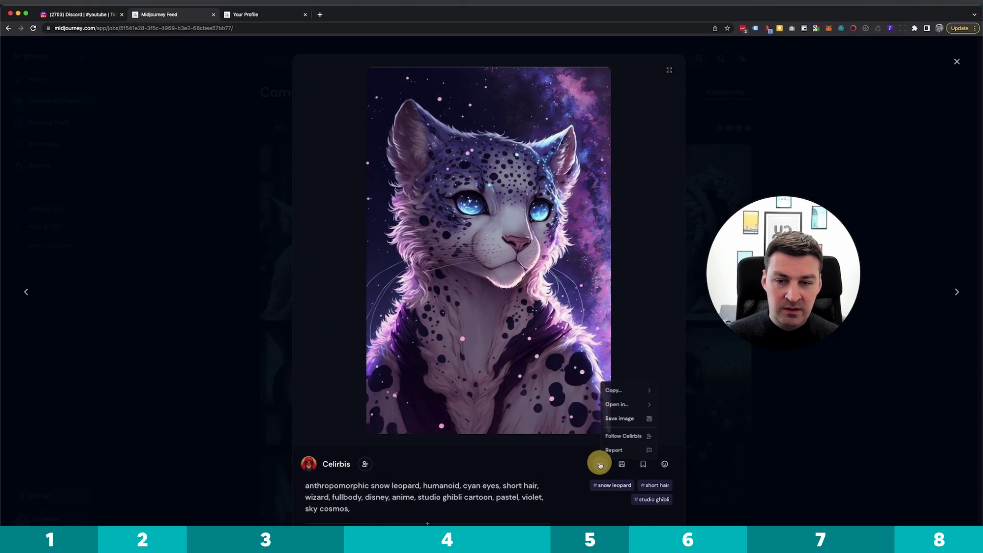
{"action": "left_click", "coordinate": [610, 391]}
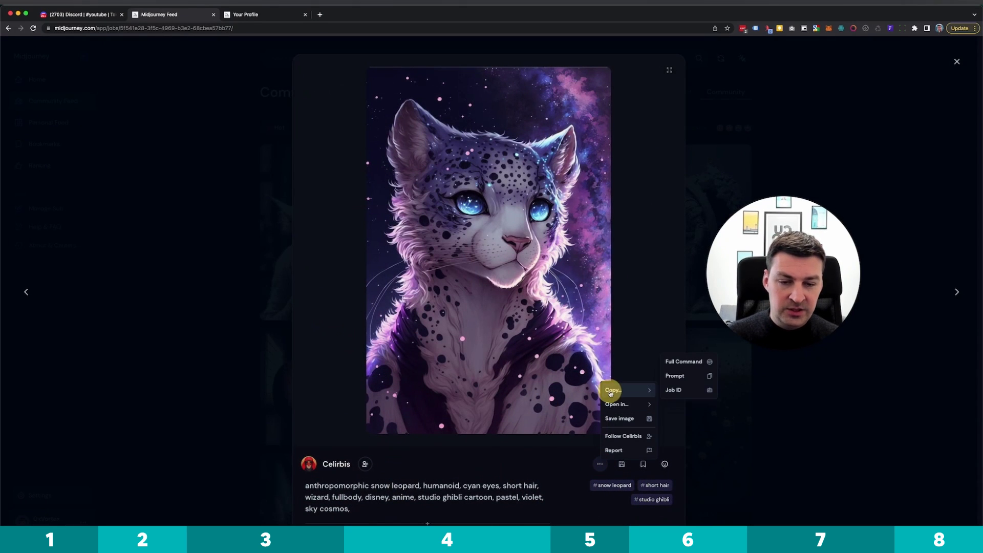
{"action": "left_click", "coordinate": [674, 390]}
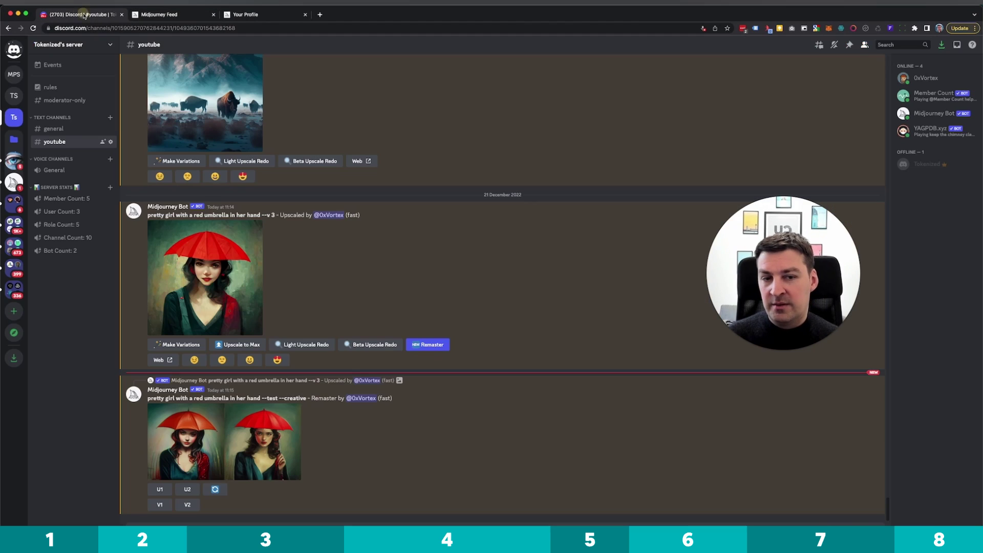
{"action": "left_click", "coordinate": [82, 15]}
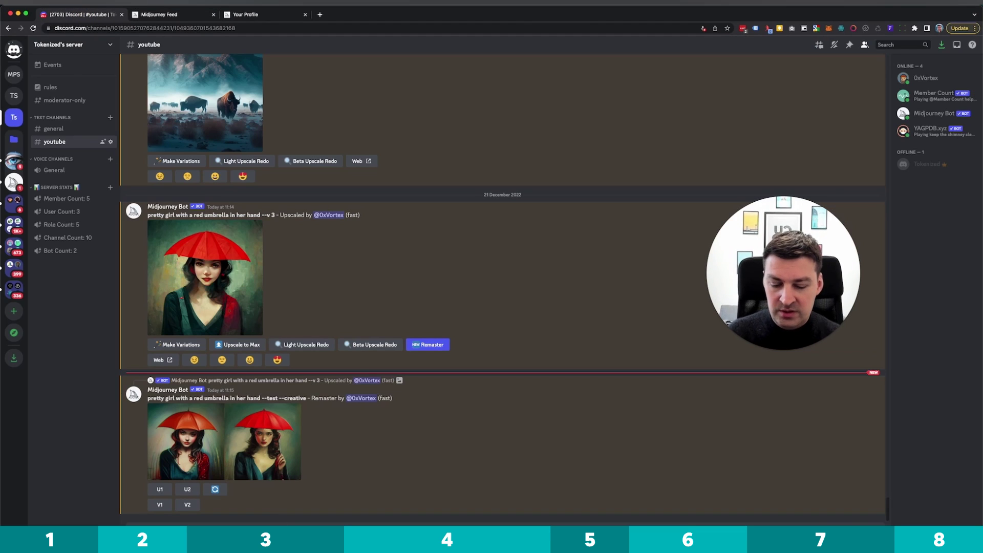
- Run /show with the snow-leopard Job ID and highlight the 'Not job owner' reply
{"action": "type", "text": "/show"}
{"action": "key", "text": "Tab"}
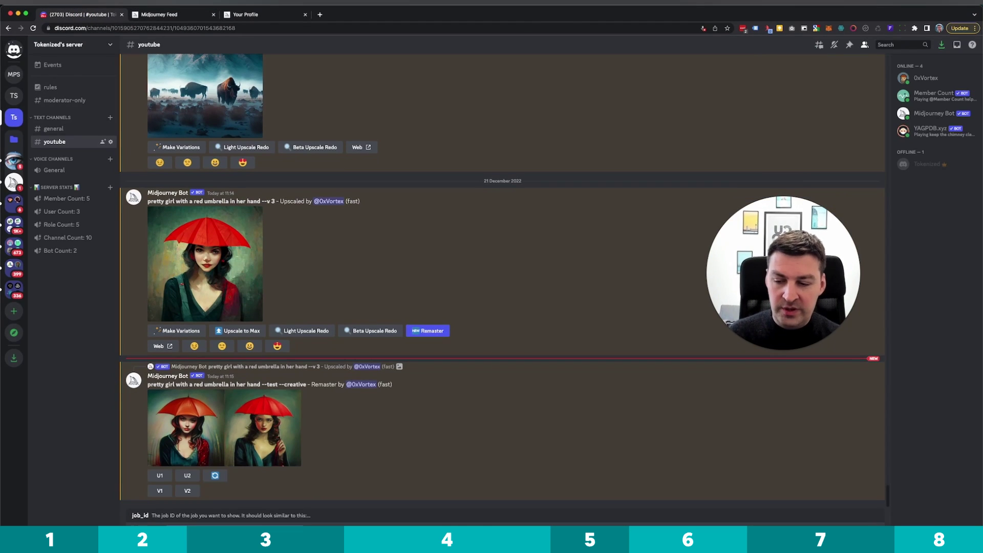
{"action": "key", "text": "Return"}
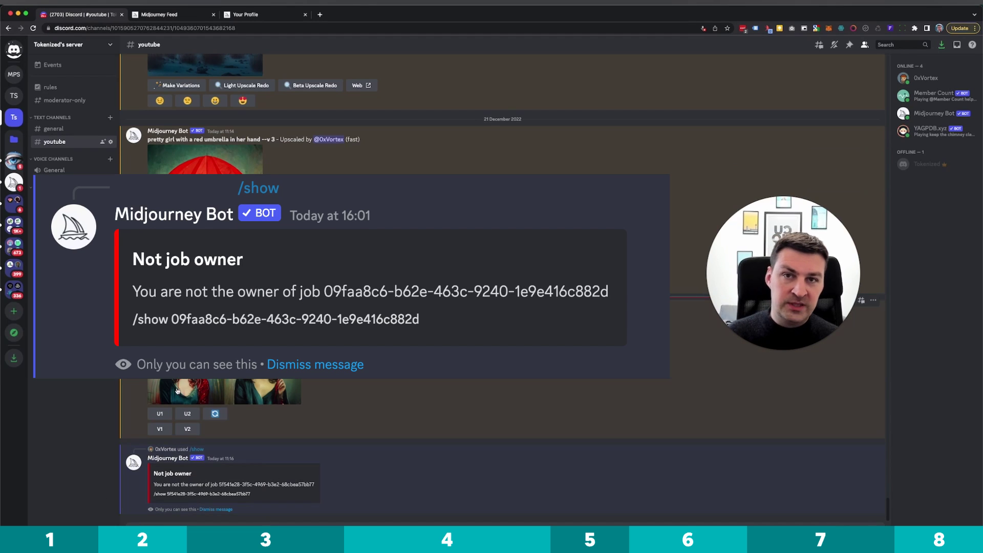
{"action": "left_click_drag", "start_coordinate": [154, 484], "coordinate": [315, 485]}
{"action": "left_click", "coordinate": [356, 482]}
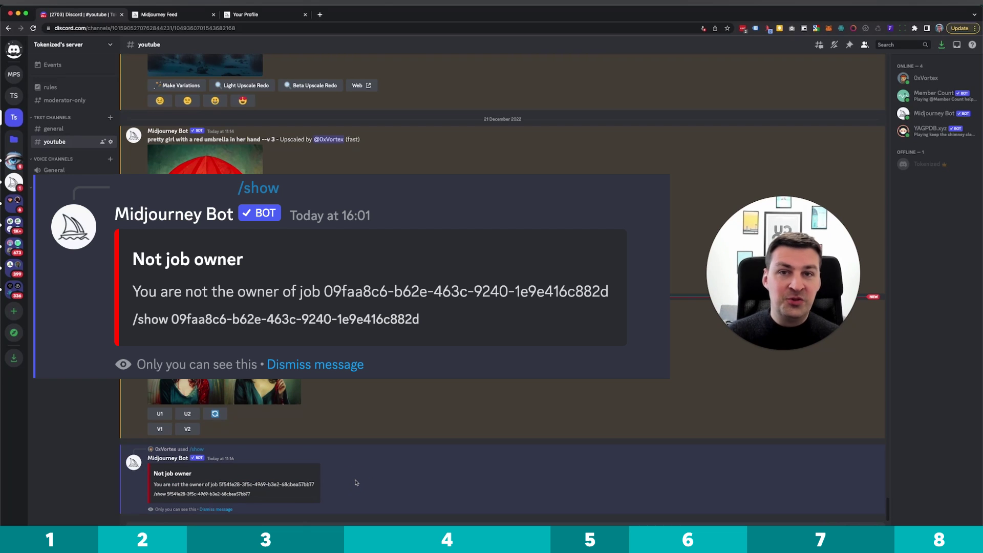